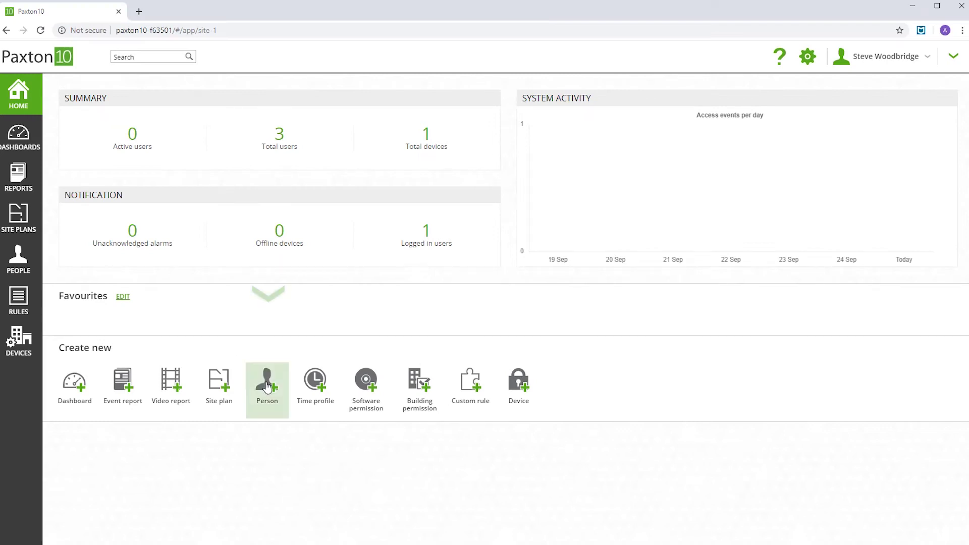
# Start a new blank Person record from Add new, with the KeyFob credential attached.
pyautogui.click(267, 386)
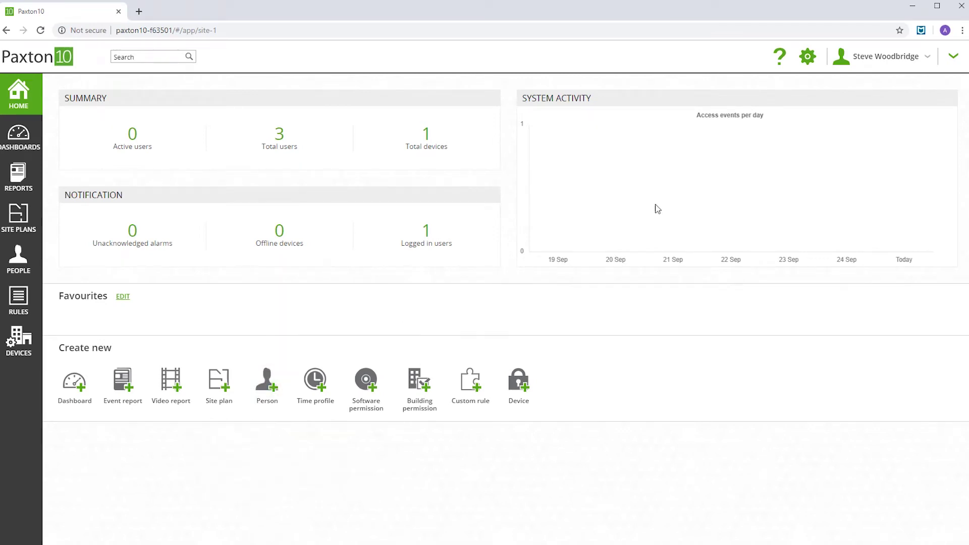
pyautogui.click(954, 58)
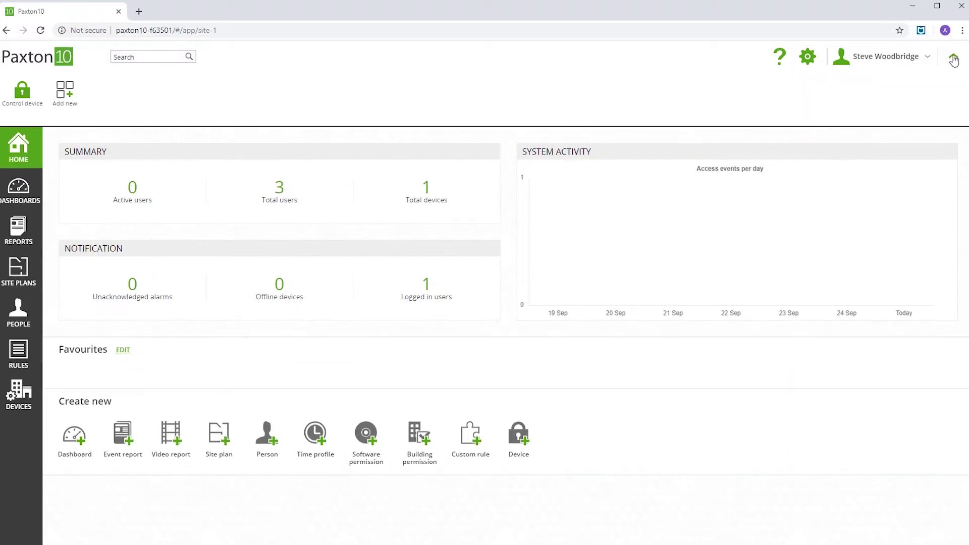
pyautogui.click(69, 99)
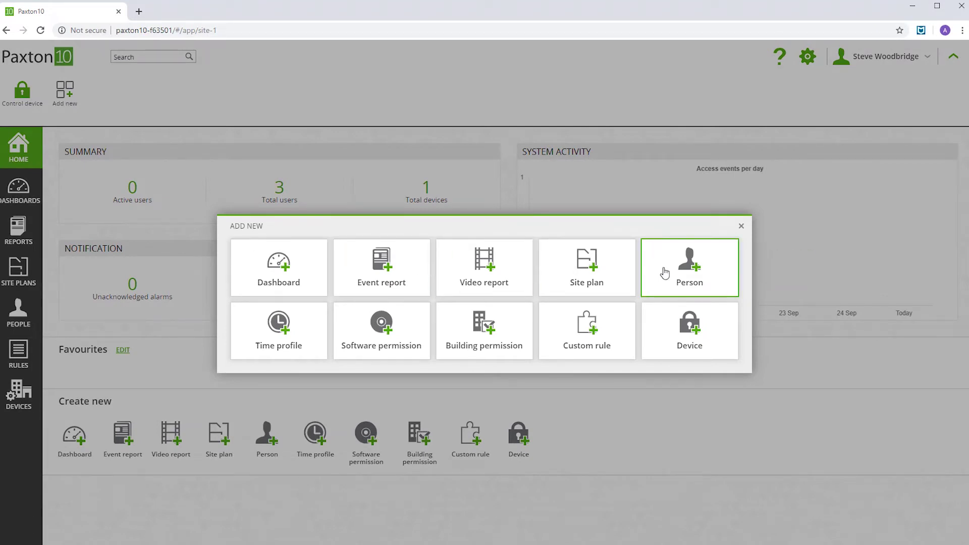
pyautogui.click(742, 226)
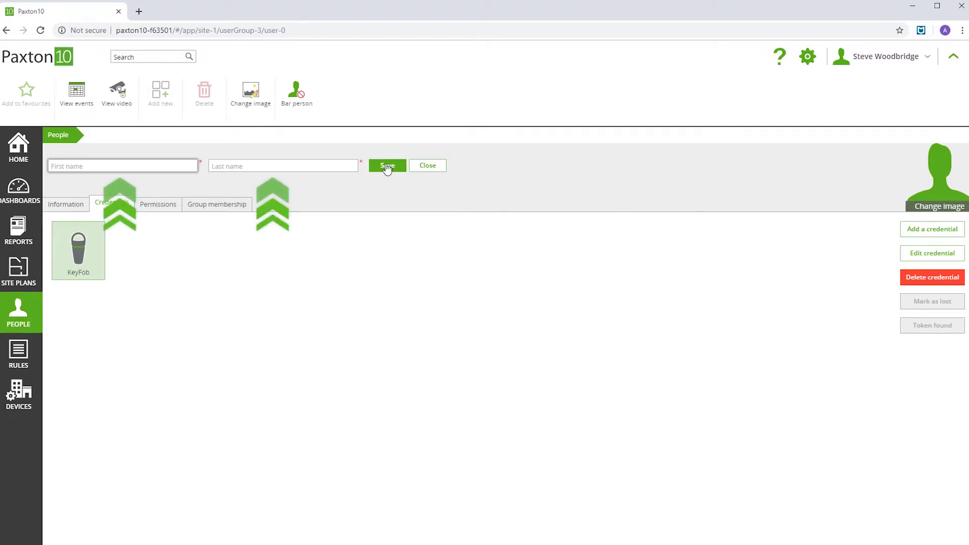
# Enter the person's first and last name and set their staff photo as the profile image.
pyautogui.write('Ryan')
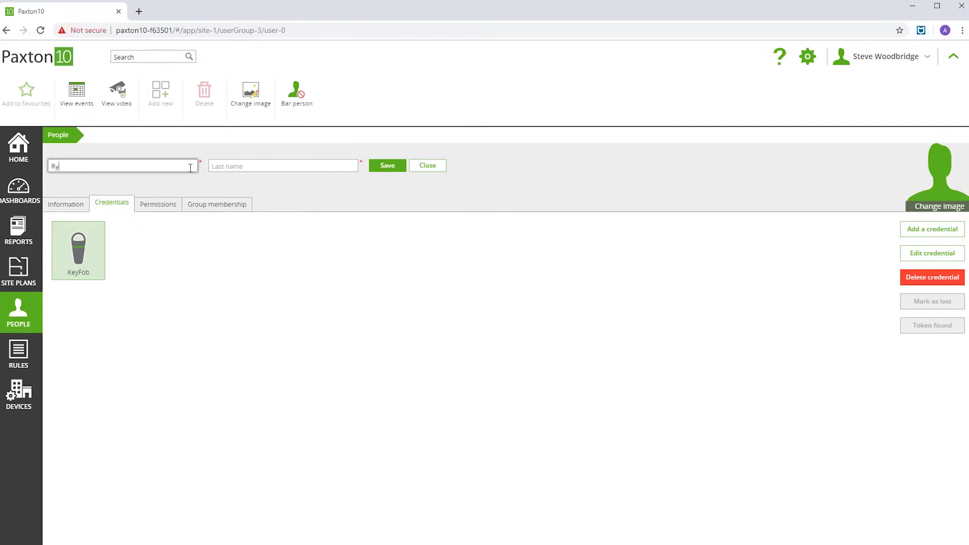
pyautogui.press('Tab')
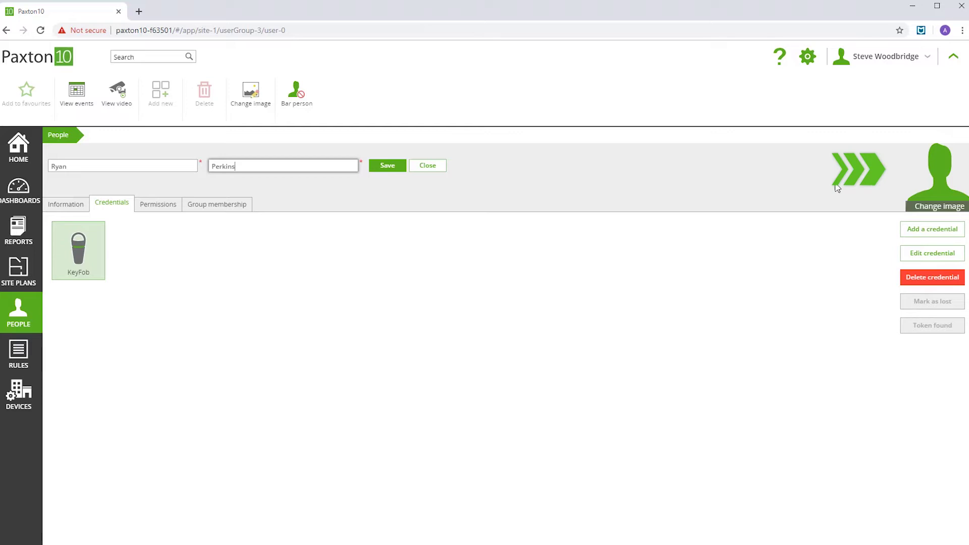
pyautogui.click(931, 207)
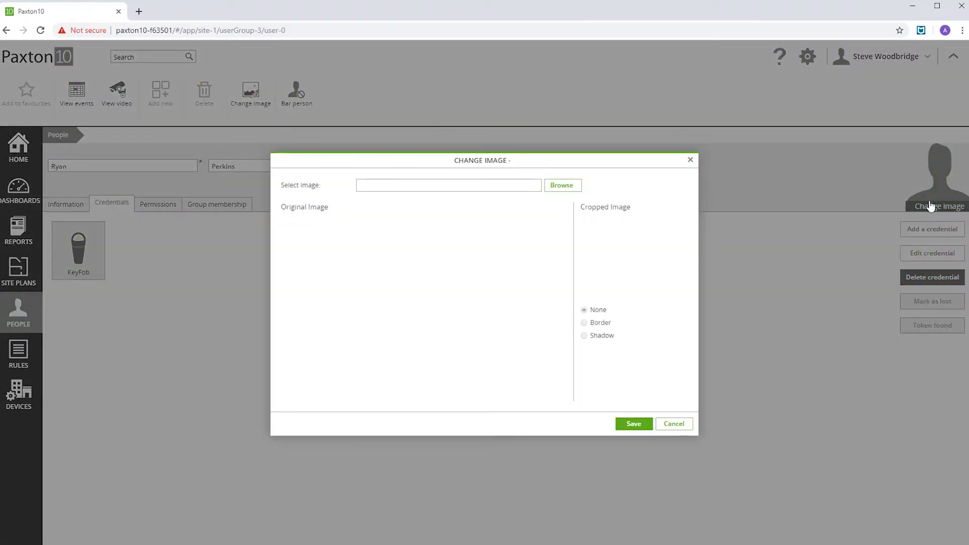
pyautogui.click(561, 187)
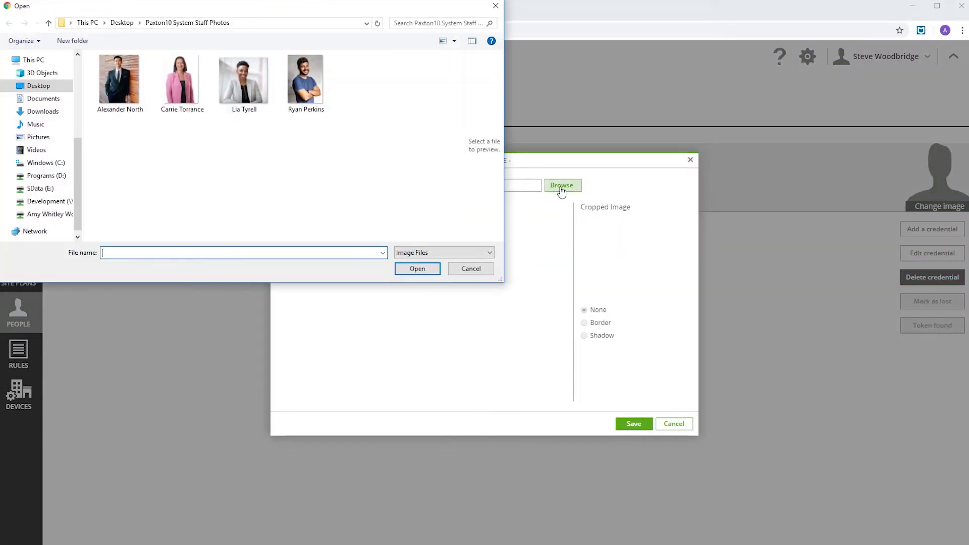
pyautogui.doubleClick(314, 94)
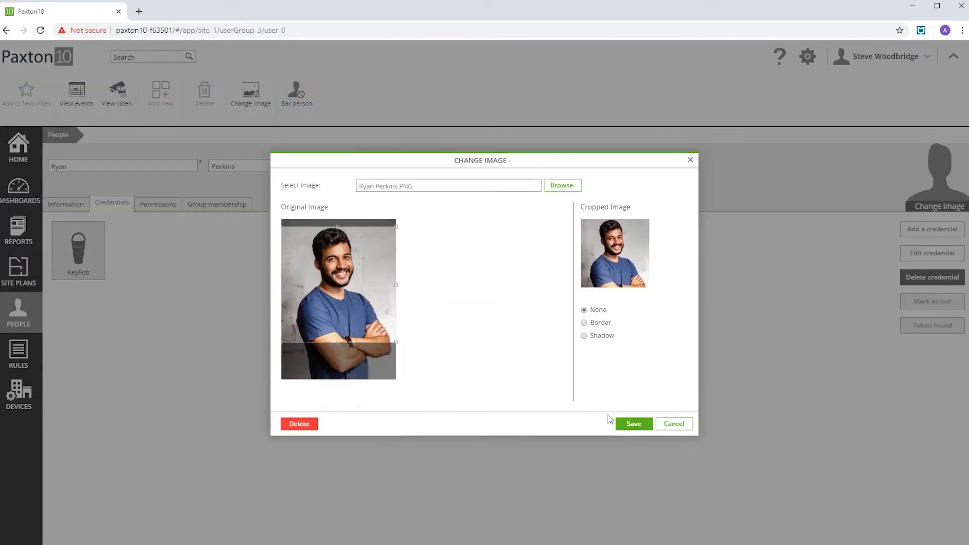
pyautogui.click(634, 423)
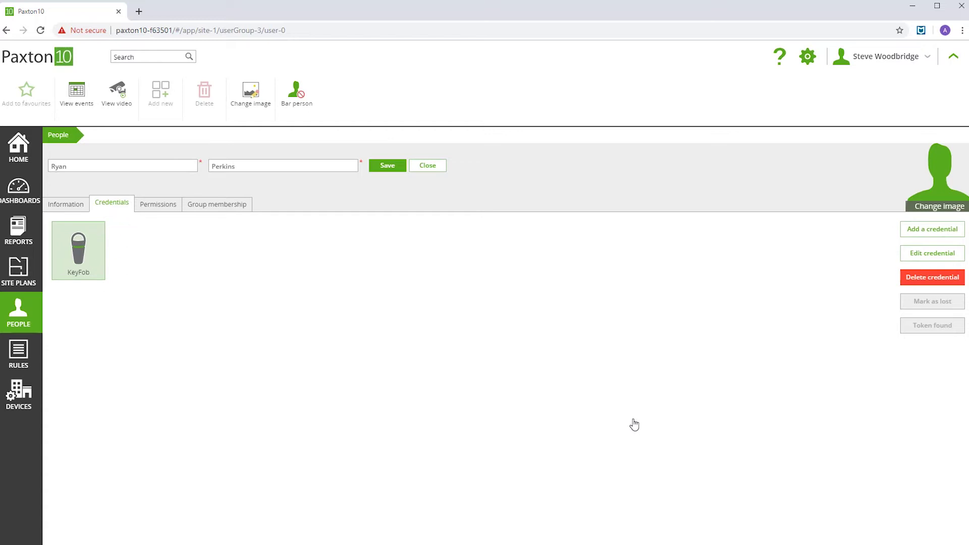
# Save the new person and expand the empty Building section on the Permissions tab.
pyautogui.click(388, 167)
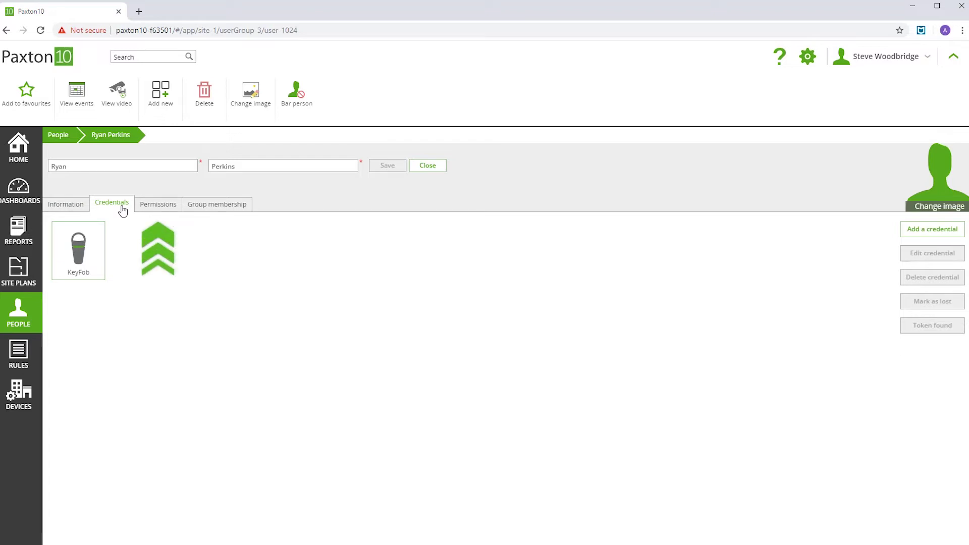
pyautogui.click(144, 207)
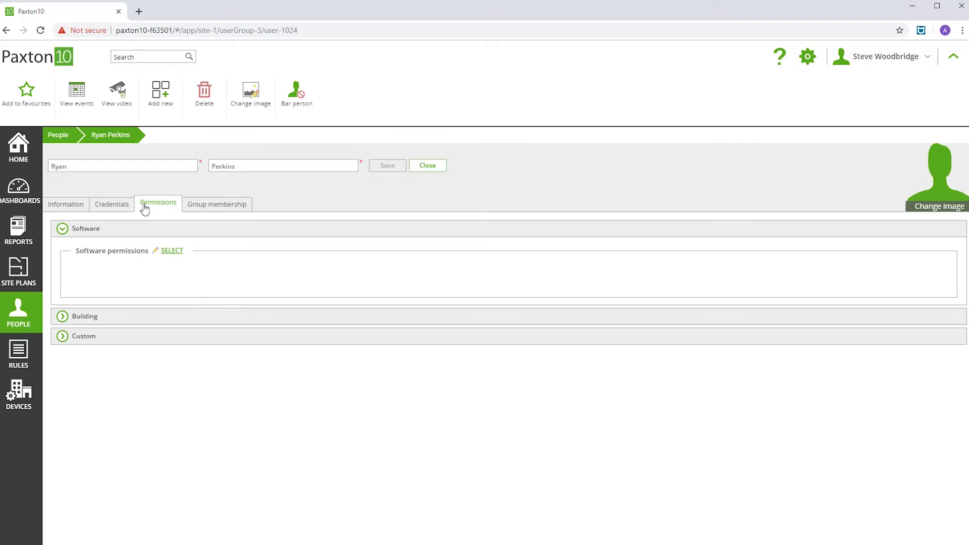
pyautogui.click(84, 316)
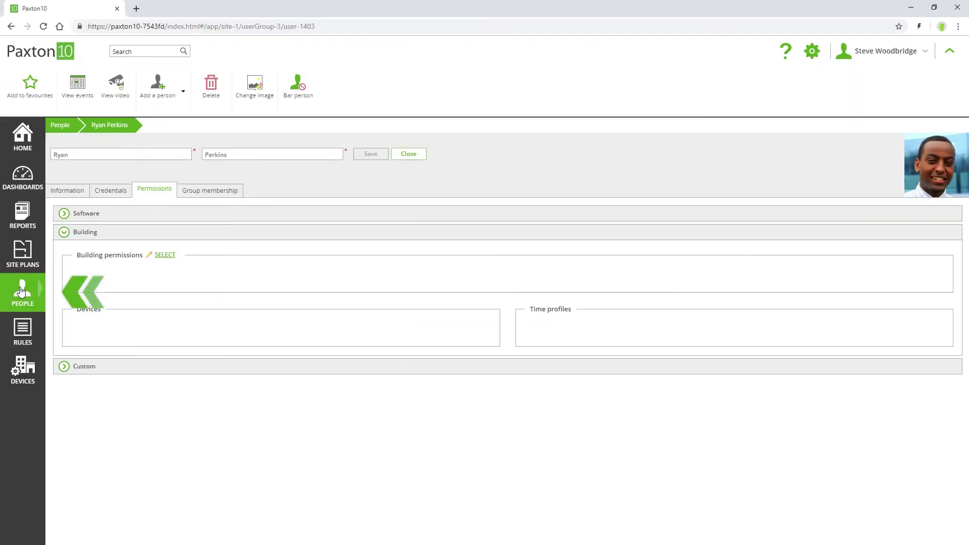
# Reopen the new person from the Managers group, review Building permissions, then return to Managers.
pyautogui.click(22, 291)
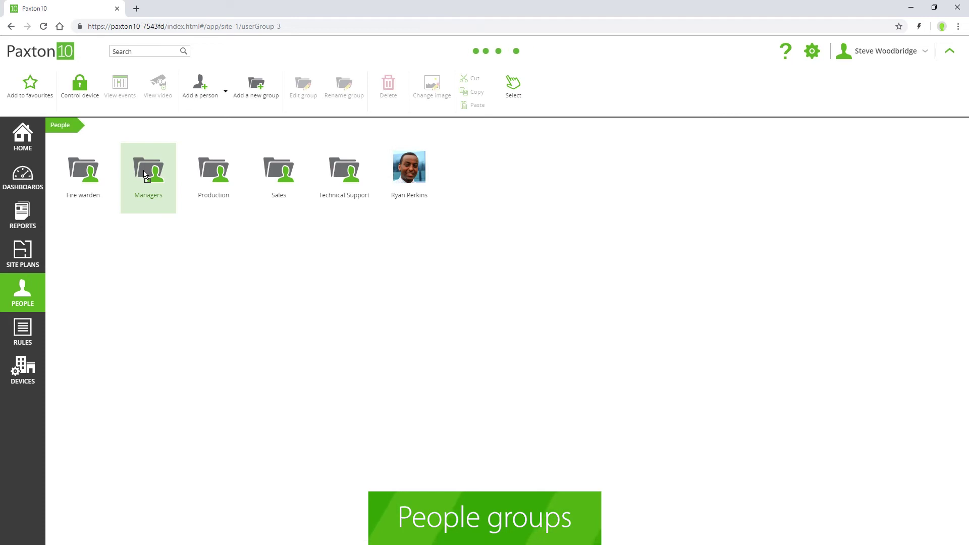
pyautogui.doubleClick(145, 174)
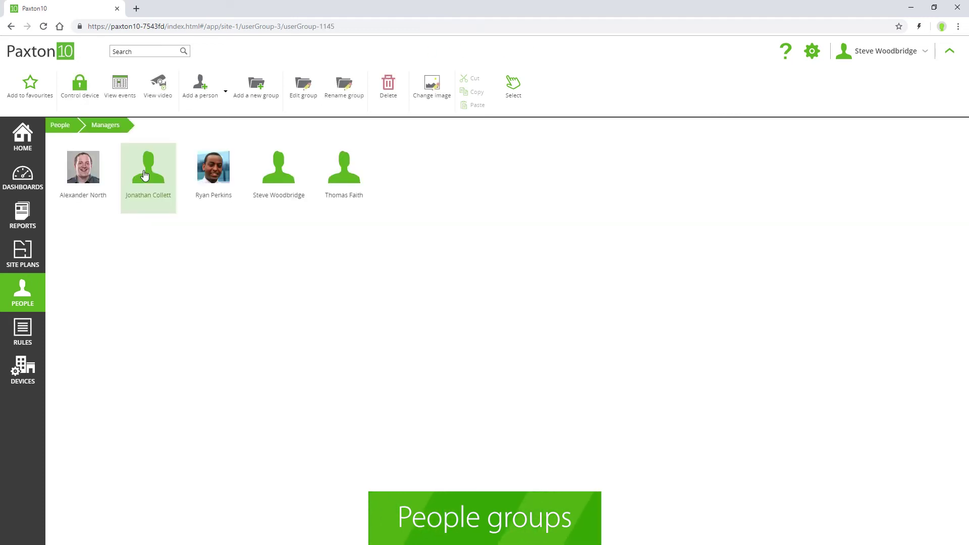
pyautogui.doubleClick(211, 190)
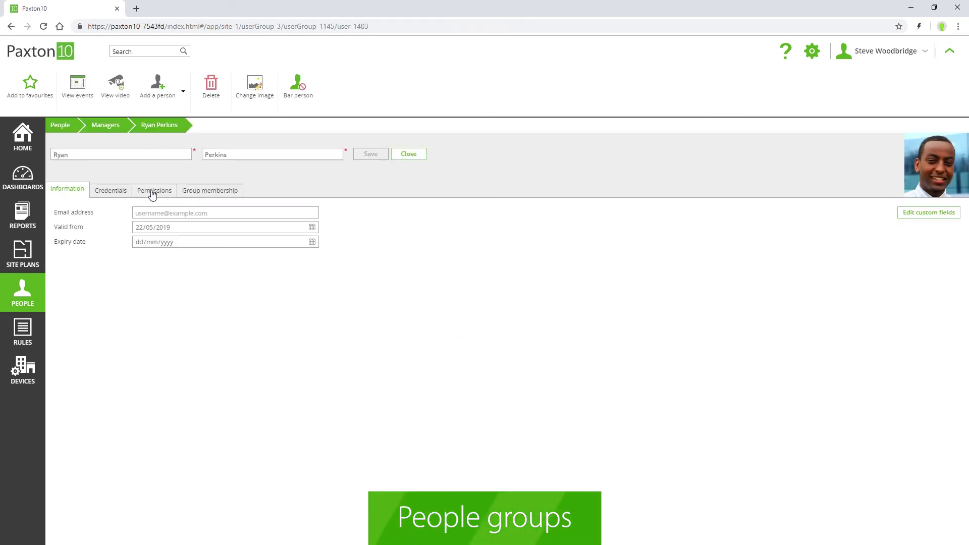
pyautogui.click(152, 192)
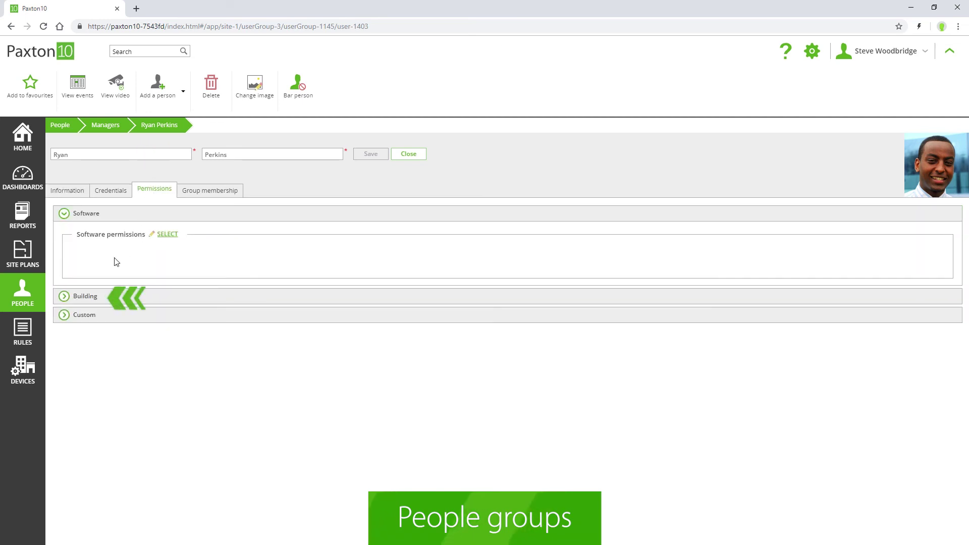
pyautogui.click(86, 296)
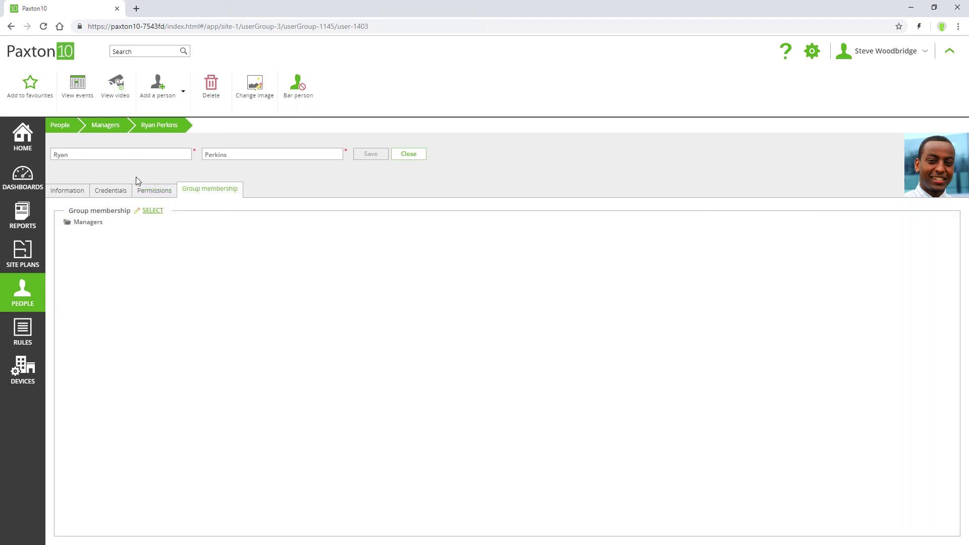
pyautogui.click(101, 129)
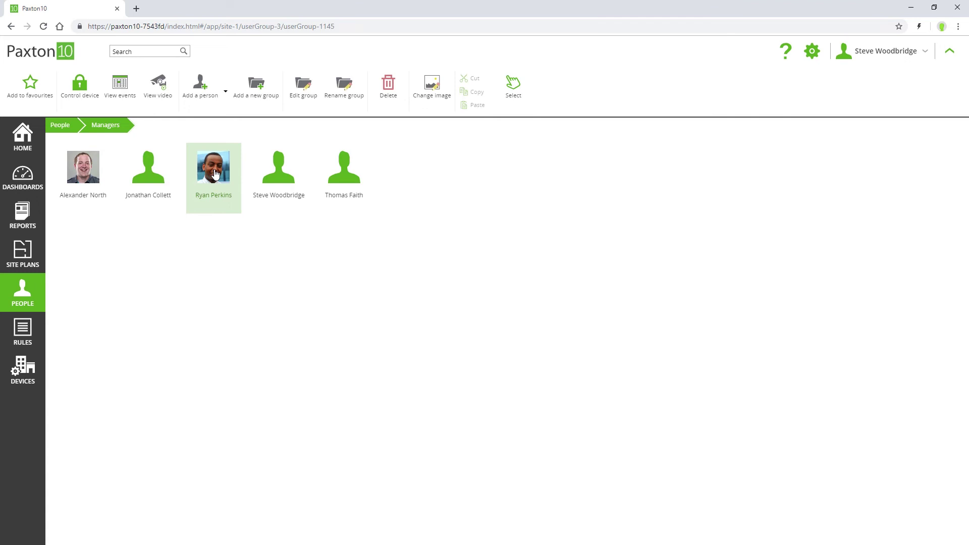
# Cut the new person from Managers and paste them into the Fire warden group.
pyautogui.rightClick(215, 172)
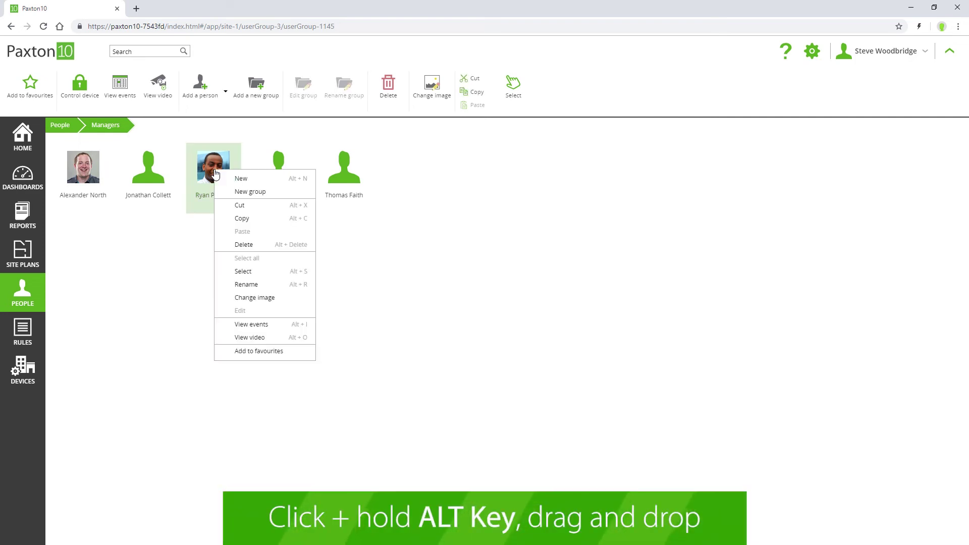
pyautogui.click(229, 206)
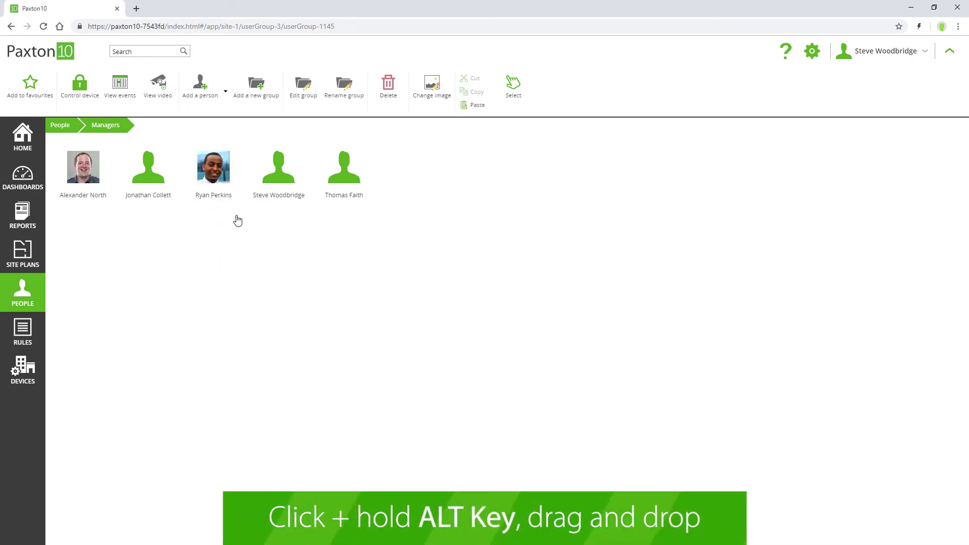
pyautogui.click(64, 126)
pyautogui.doubleClick(80, 181)
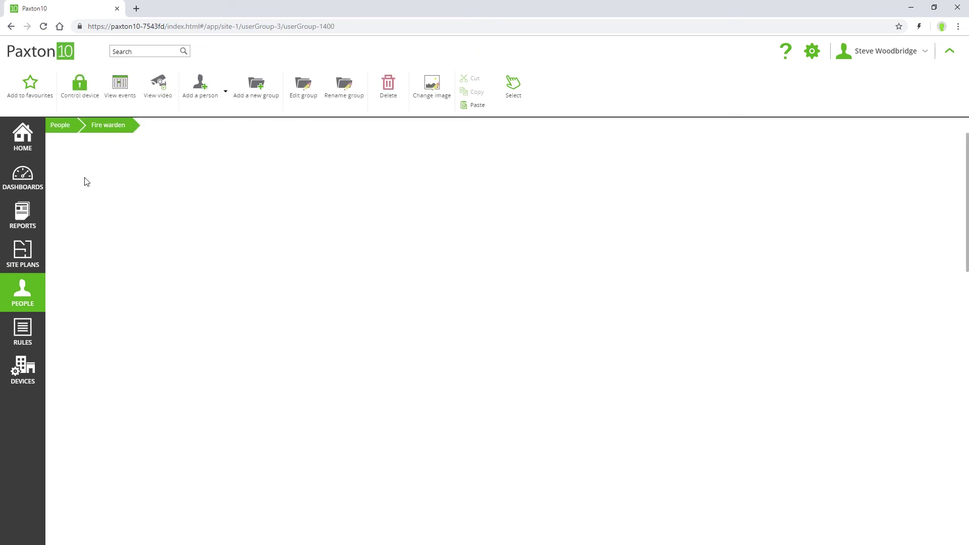
pyautogui.rightClick(85, 177)
pyautogui.click(107, 240)
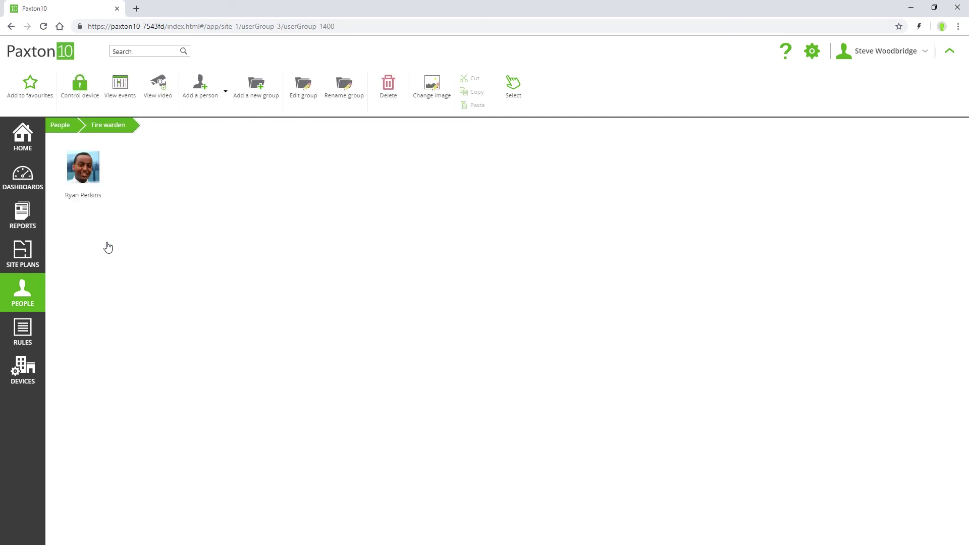
# Open the person from Fire warden, check their group membership, then view Information.
pyautogui.doubleClick(89, 183)
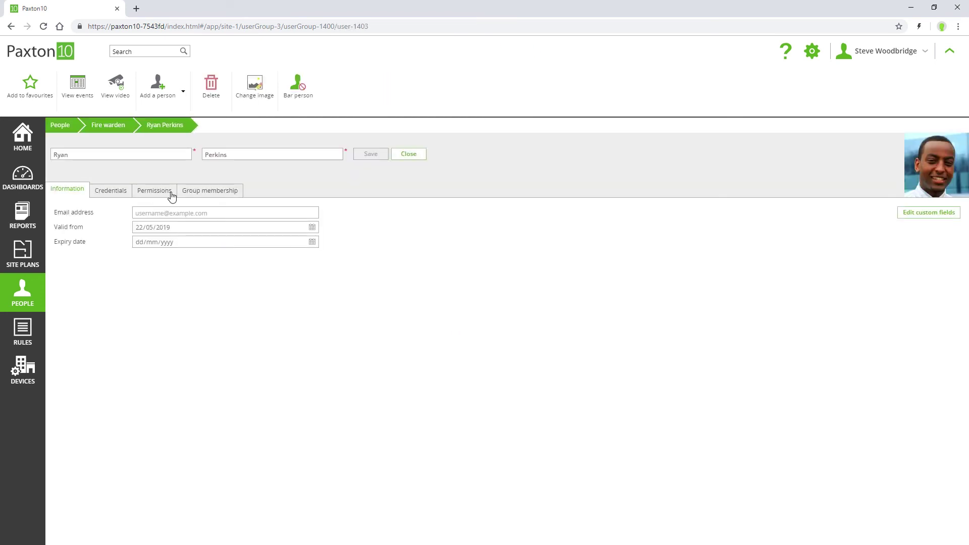
pyautogui.click(195, 191)
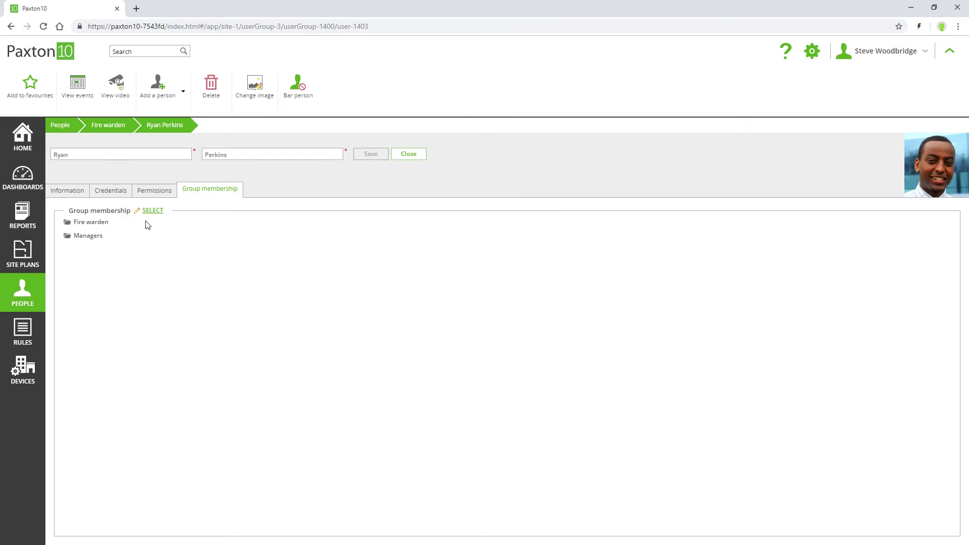
pyautogui.click(74, 195)
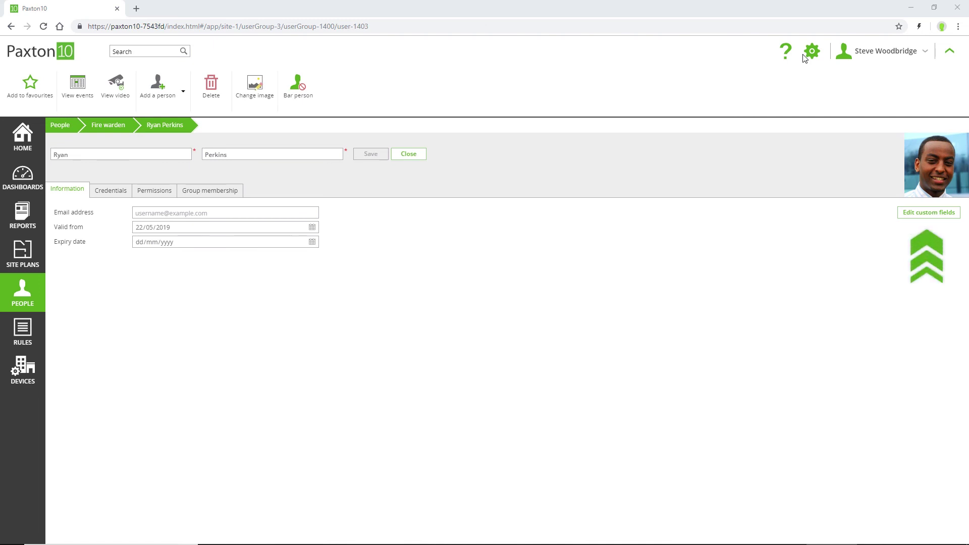
# Add a Number custom field 'Employee number' to people, then select it for entry.
pyautogui.click(923, 214)
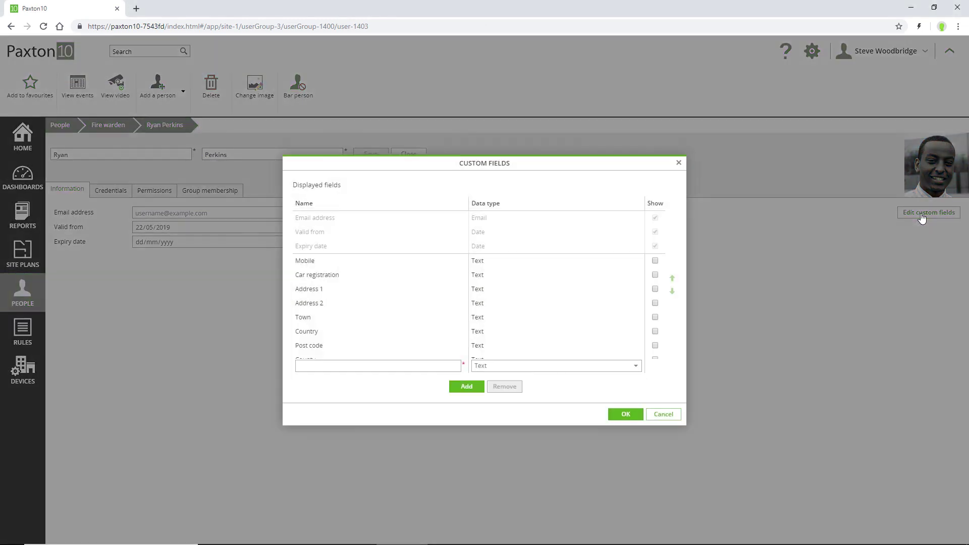
pyautogui.click(416, 371)
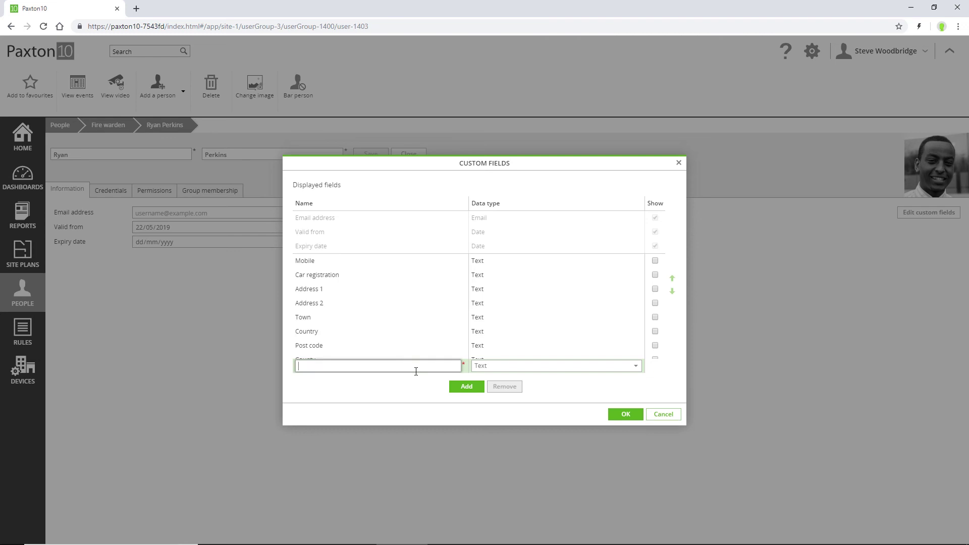
pyautogui.write('Employee number')
pyautogui.click(638, 370)
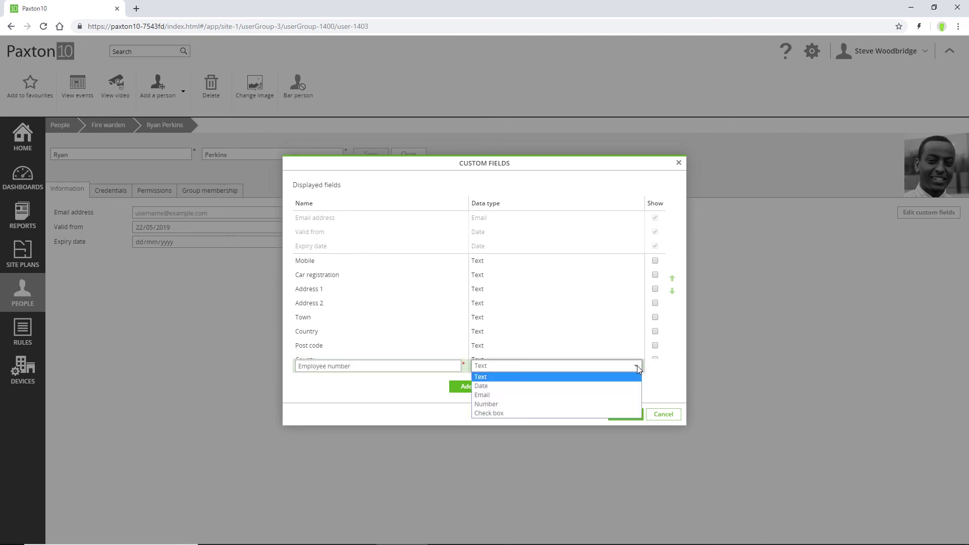
pyautogui.click(623, 405)
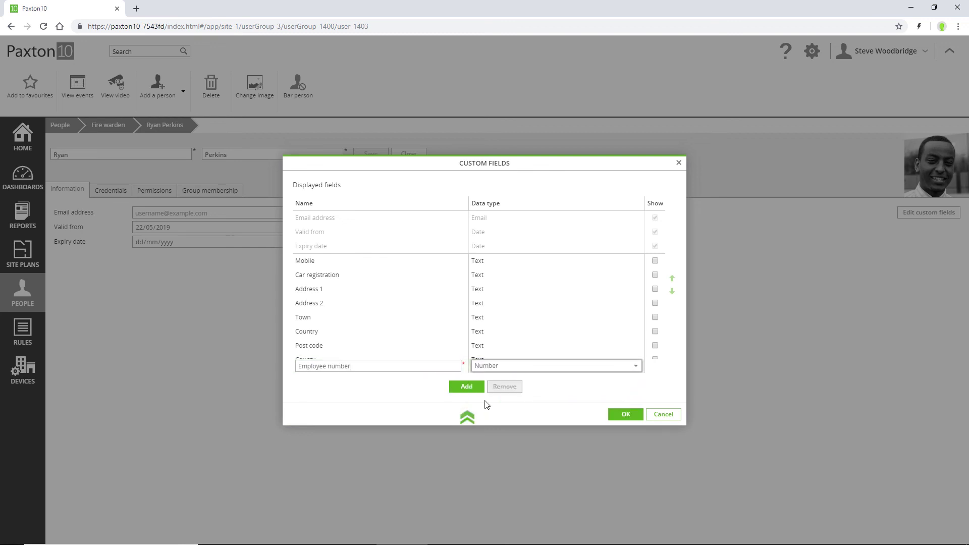
pyautogui.click(461, 391)
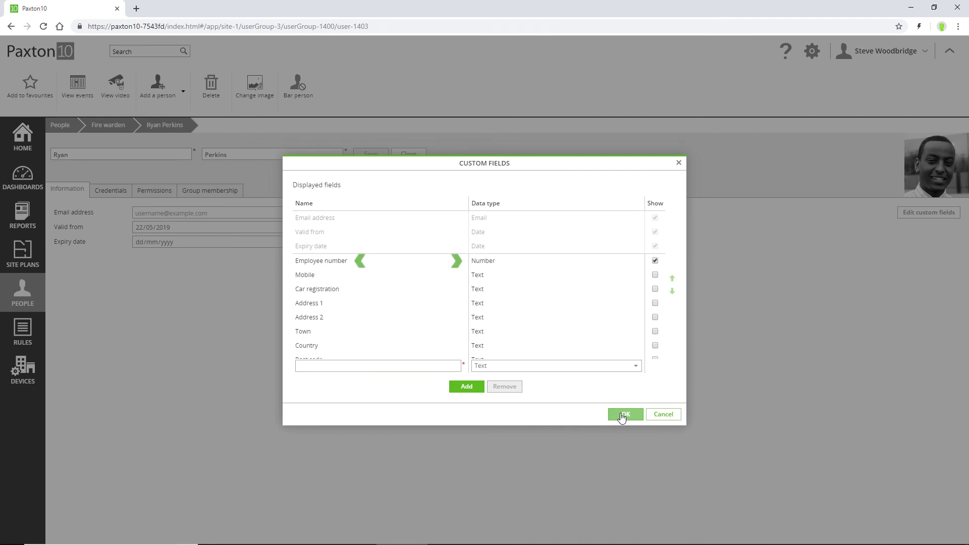
pyautogui.click(624, 415)
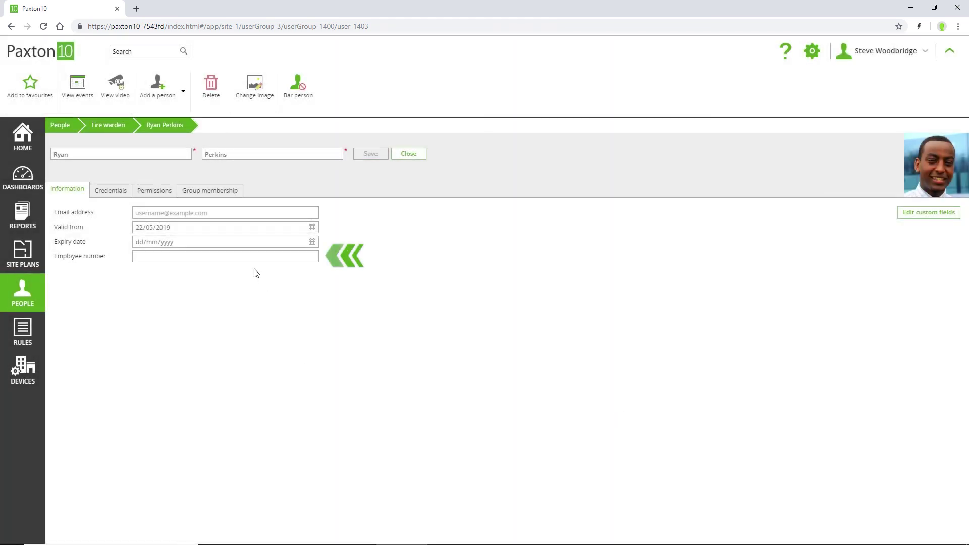
pyautogui.click(238, 255)
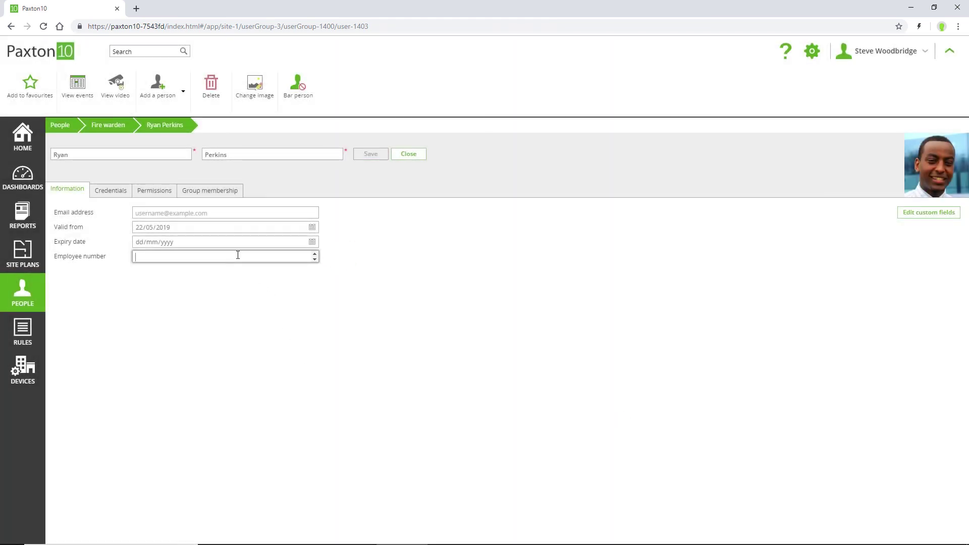